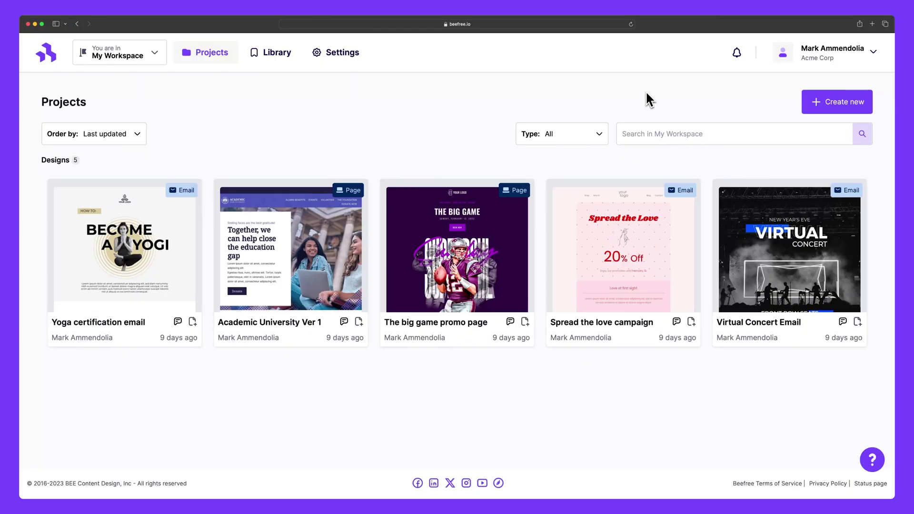
{"action": "mouse_move", "coordinate": [125, 246]}
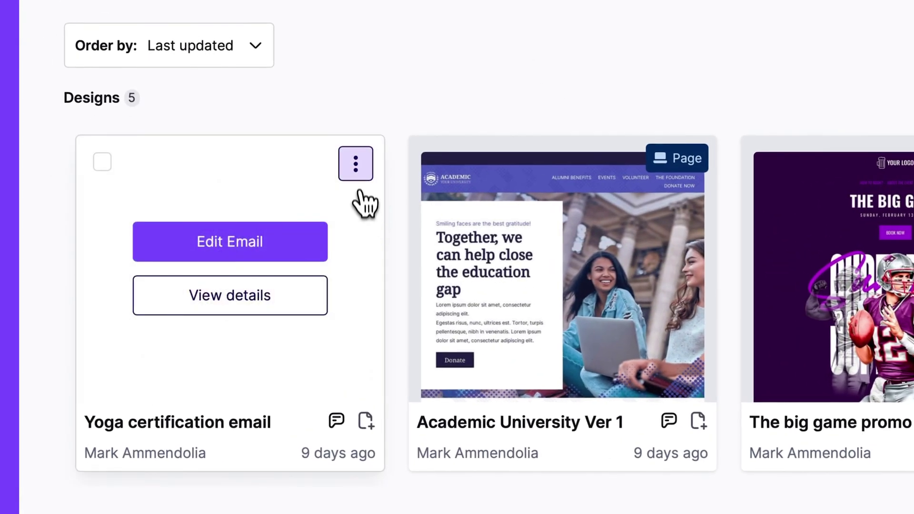
Step: Export the Yoga certification email to HubSpot and accept the HubSpot account requirements
{"action": "left_click", "coordinate": [355, 163]}
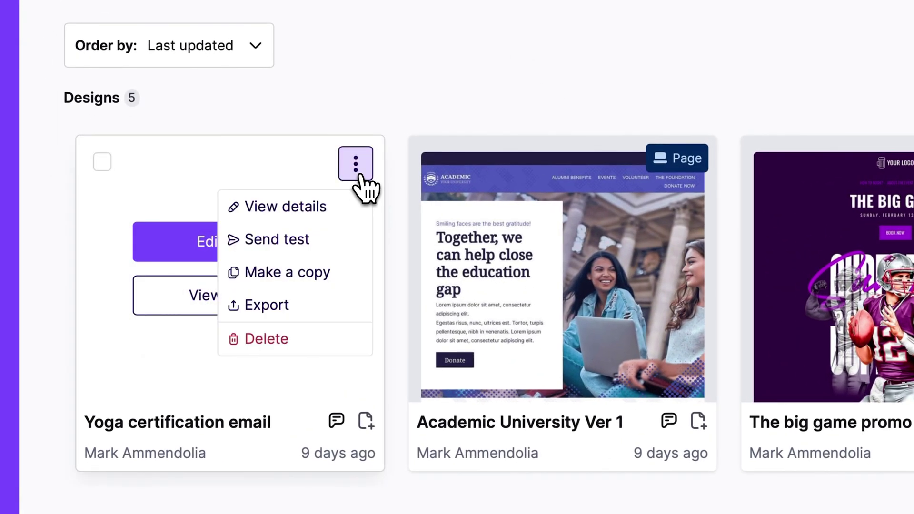
{"action": "left_click", "coordinate": [268, 305]}
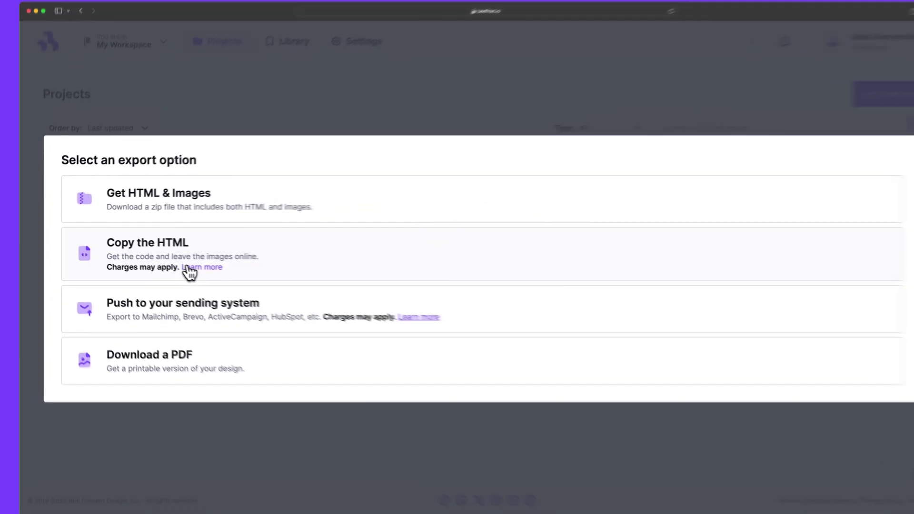
{"action": "left_click", "coordinate": [255, 300]}
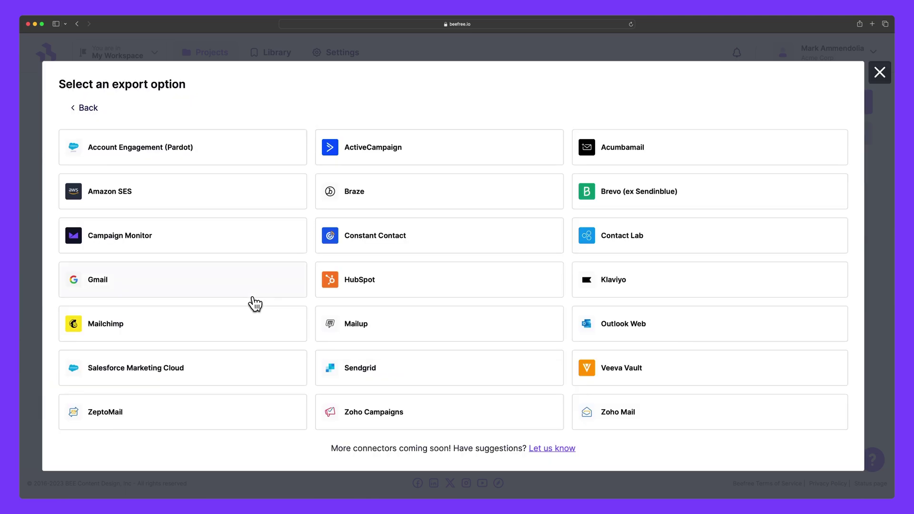
{"action": "left_click", "coordinate": [404, 292]}
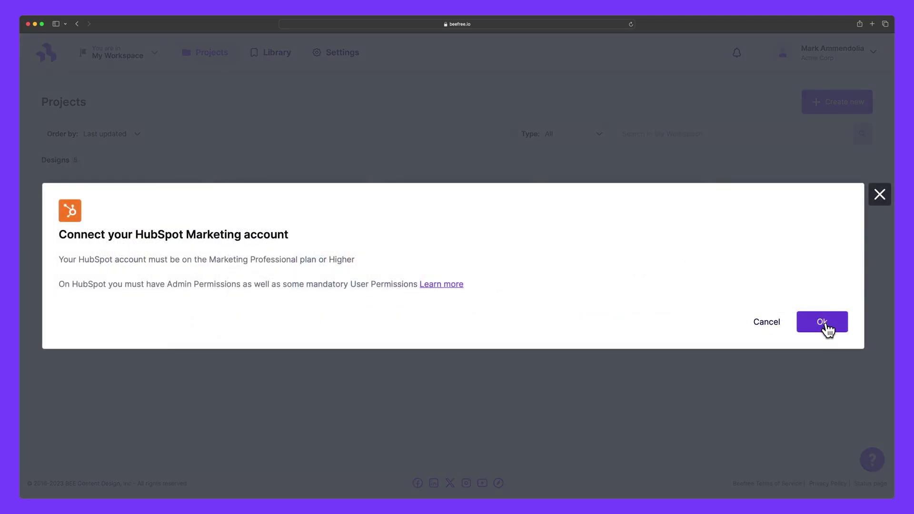
{"action": "left_click", "coordinate": [821, 322]}
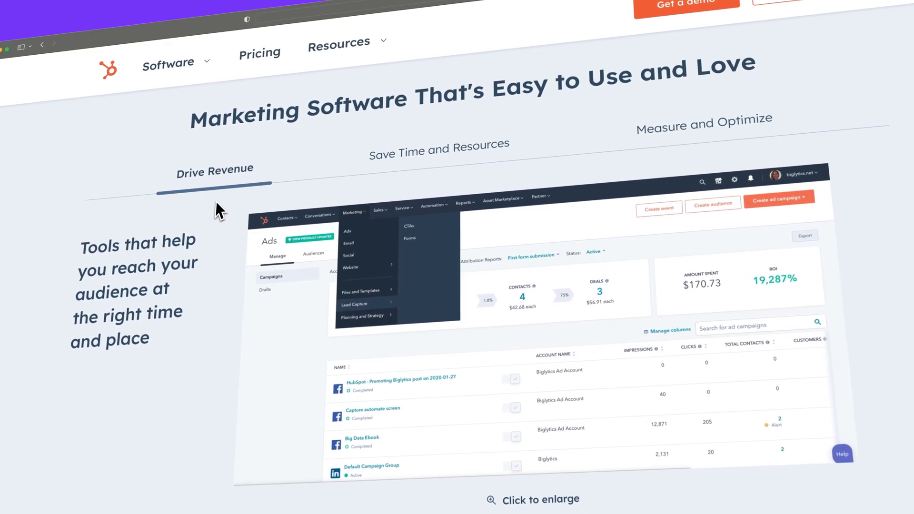
Step: View HubSpot's Save Time and Resources and Measure and Optimize features
{"action": "left_click", "coordinate": [448, 150]}
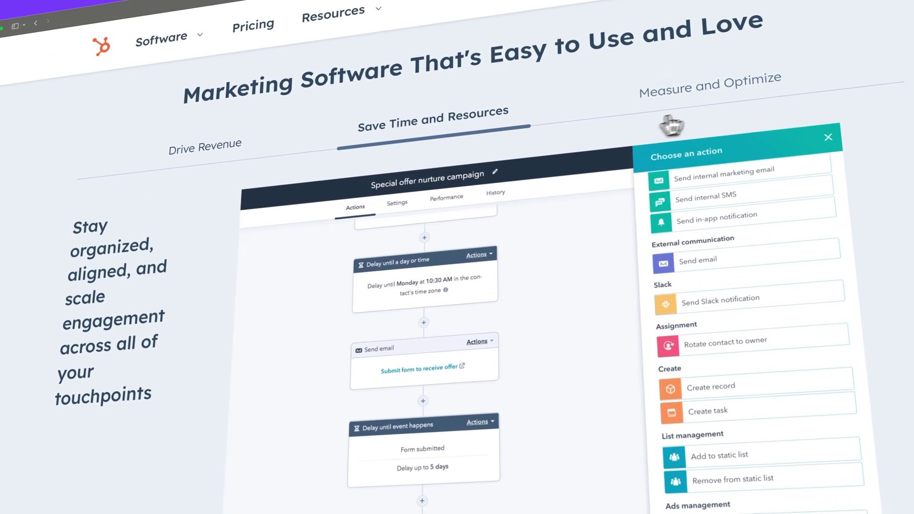
{"action": "left_click", "coordinate": [712, 85]}
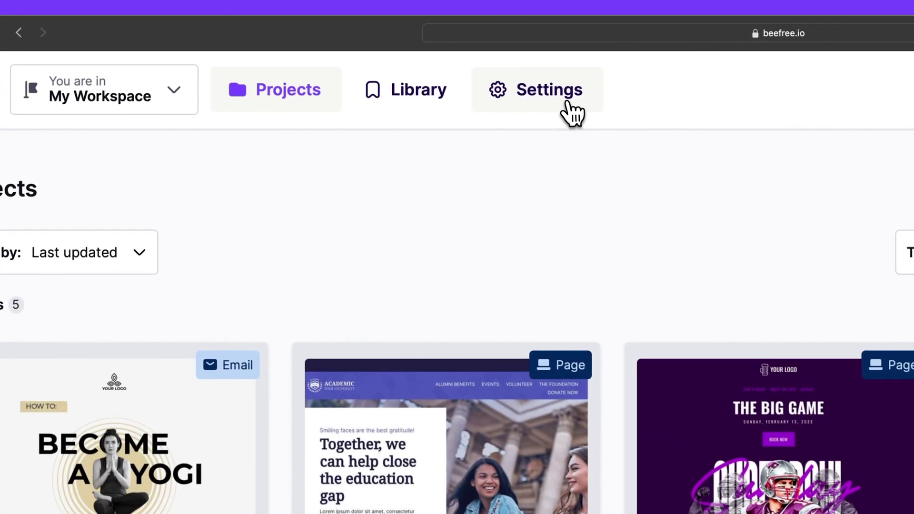
{"action": "left_click", "coordinate": [341, 52]}
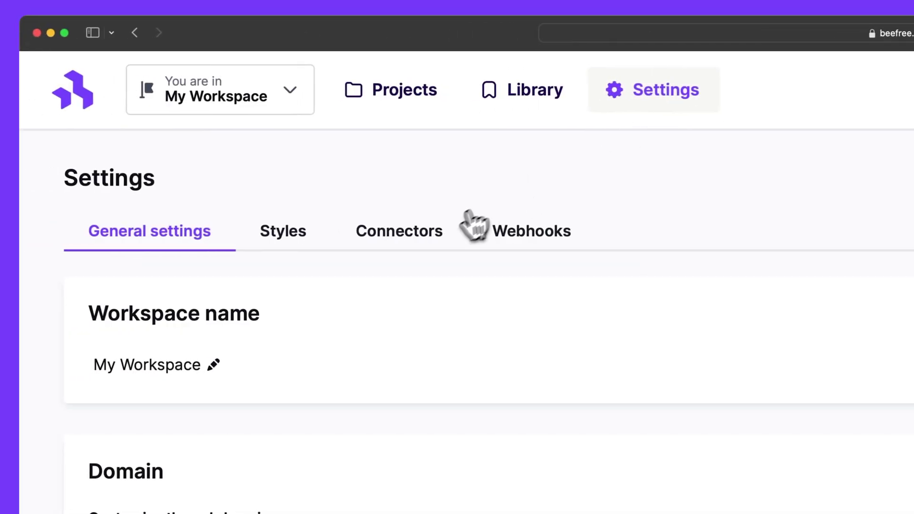
{"action": "left_click", "coordinate": [399, 231]}
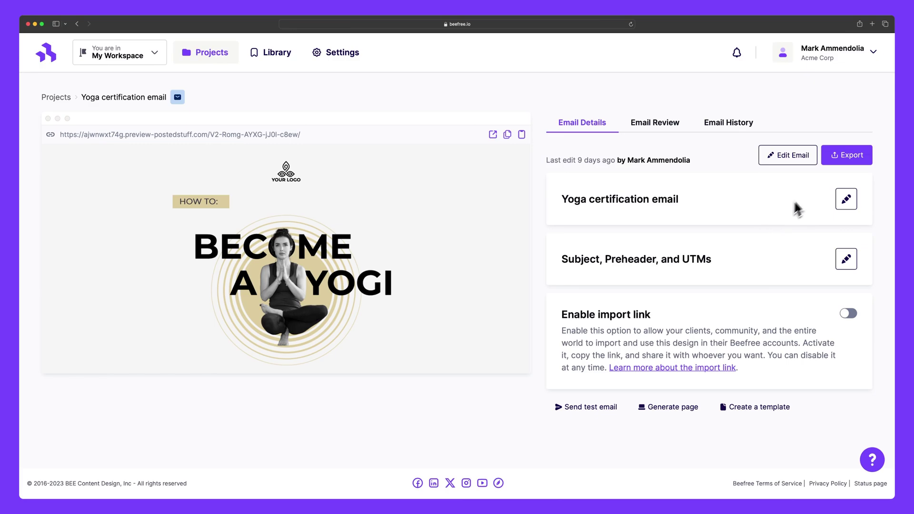
Step: Show the Yoga certification email's Push to your sending system connector options
{"action": "left_click", "coordinate": [846, 155]}
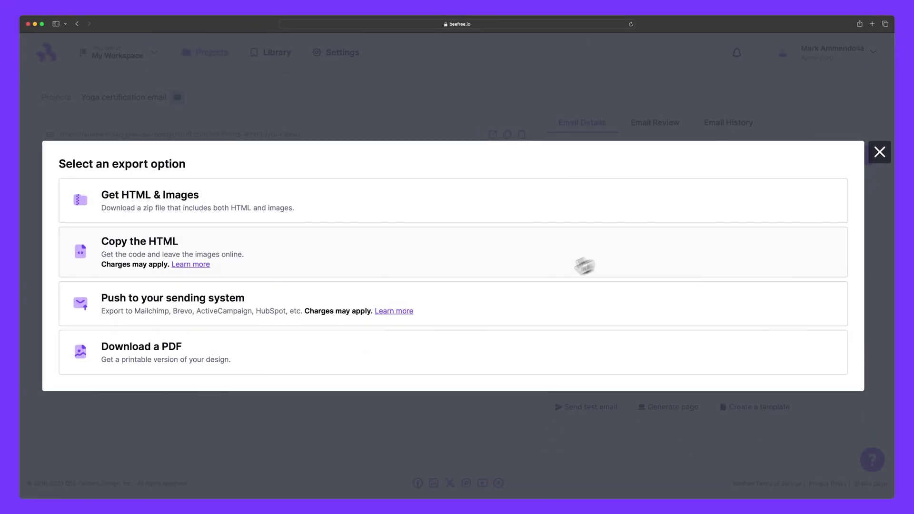
{"action": "left_click", "coordinate": [478, 310]}
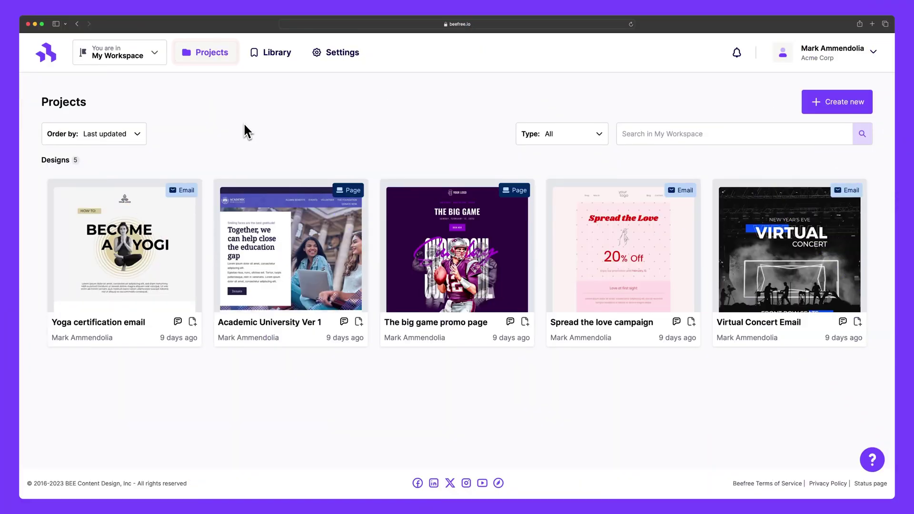
{"action": "mouse_move", "coordinate": [230, 271]}
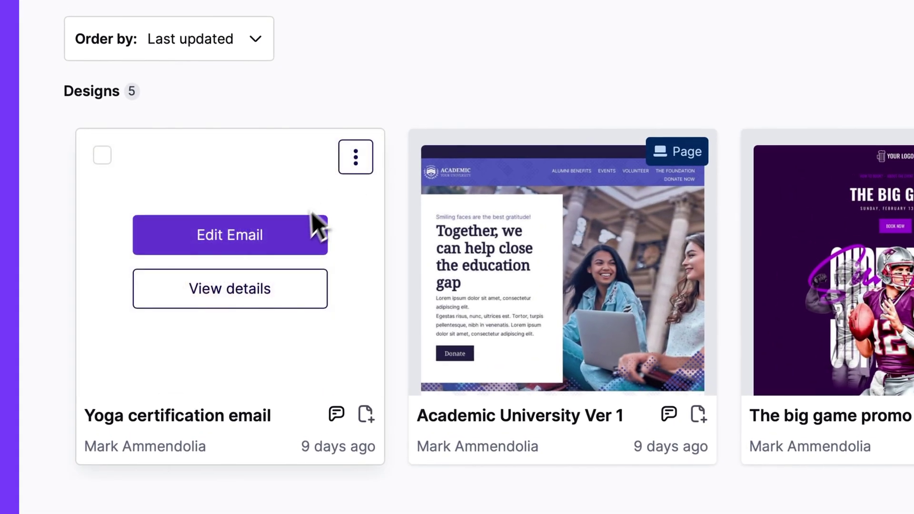
{"action": "left_click", "coordinate": [356, 158]}
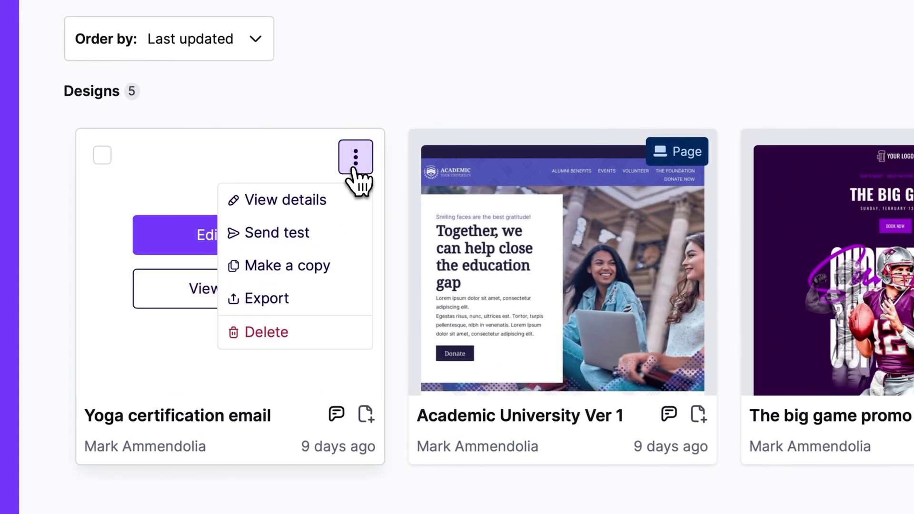
{"action": "left_click", "coordinate": [266, 298]}
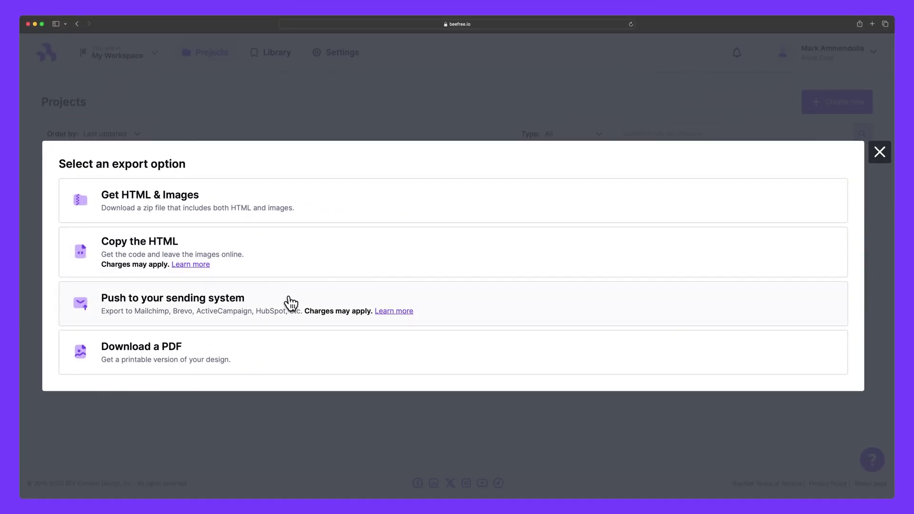
{"action": "left_click", "coordinate": [291, 302]}
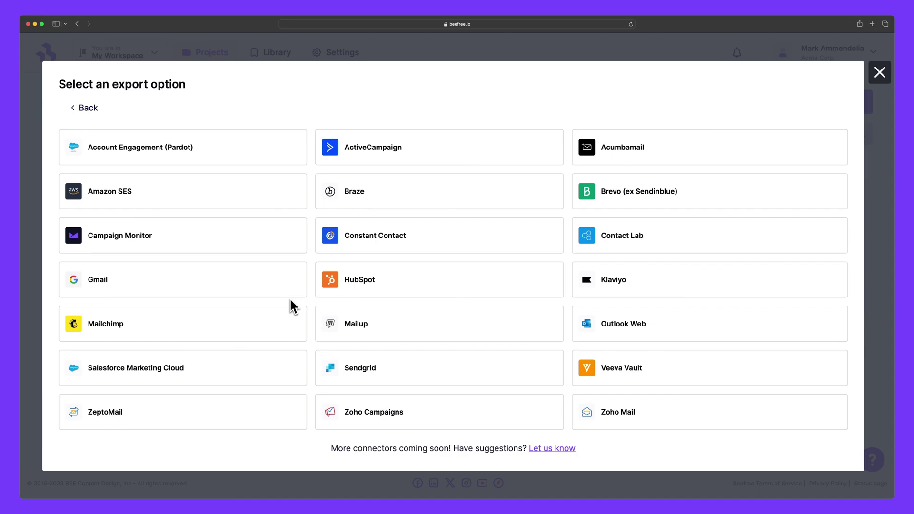
Step: Sign in to Gmail and create a Gmail draft of the Yoga certification email
{"action": "left_click", "coordinate": [185, 278]}
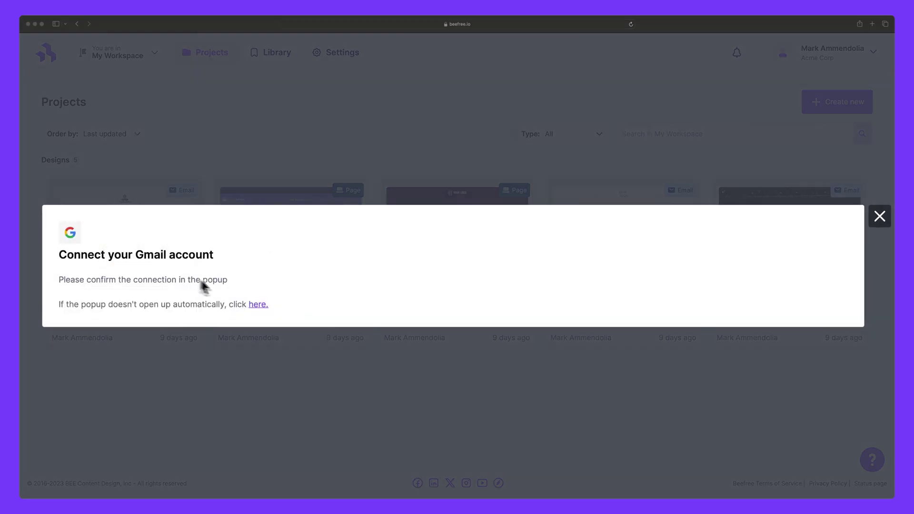
{"action": "left_click", "coordinate": [258, 306]}
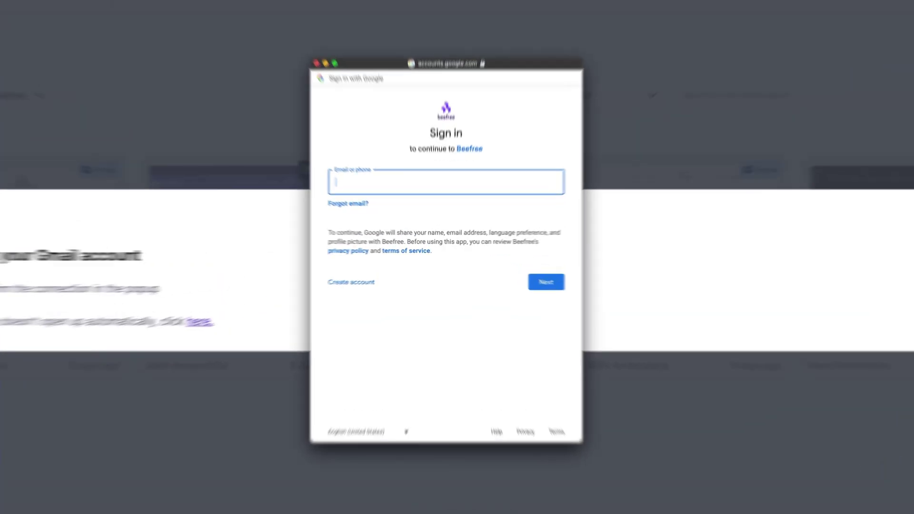
{"action": "key", "text": "Return"}
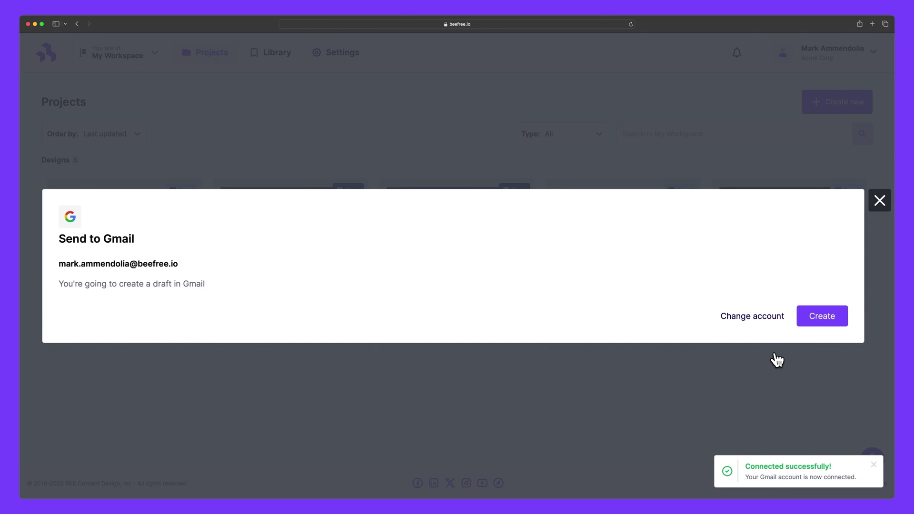
{"action": "left_click", "coordinate": [821, 316]}
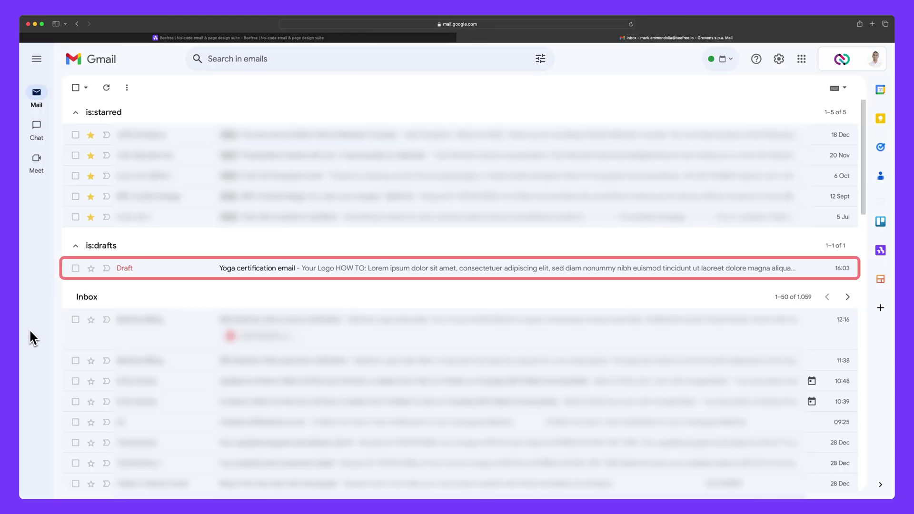
Step: Open the Yoga certification draft and select KNOW in the KNOW YOUR LIMITS heading
{"action": "left_click", "coordinate": [163, 270]}
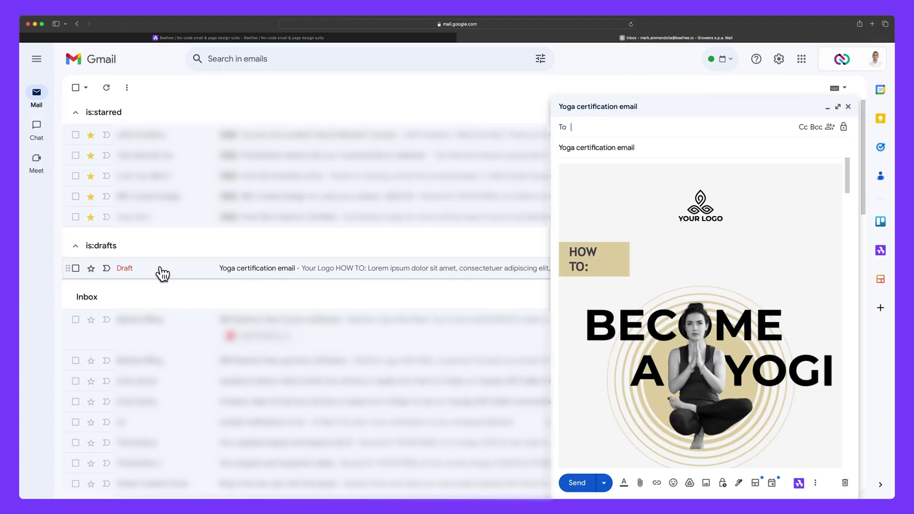
{"action": "scroll", "coordinate": [756, 315], "scroll_direction": "down", "scroll_amount": 5}
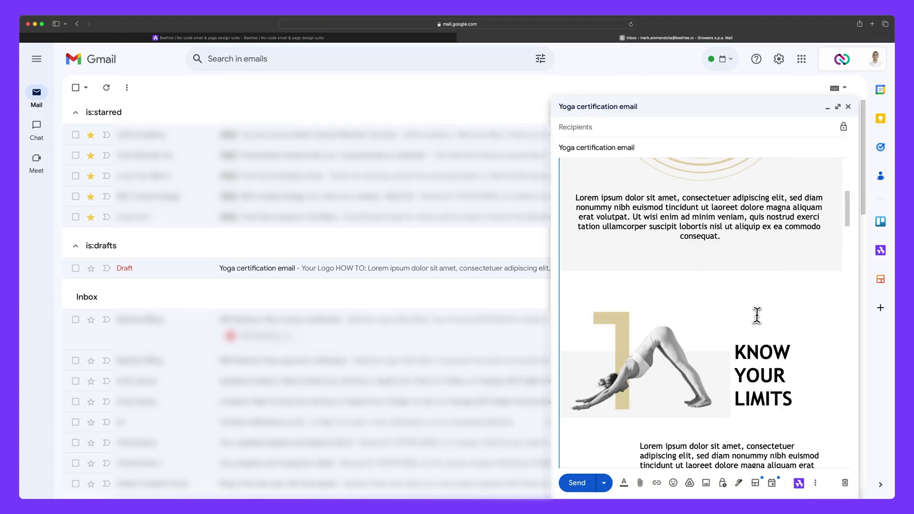
{"action": "scroll", "coordinate": [756, 315], "scroll_direction": "down", "scroll_amount": 2}
{"action": "double_click", "coordinate": [759, 305]}
{"action": "type", "text": "PUSH"}
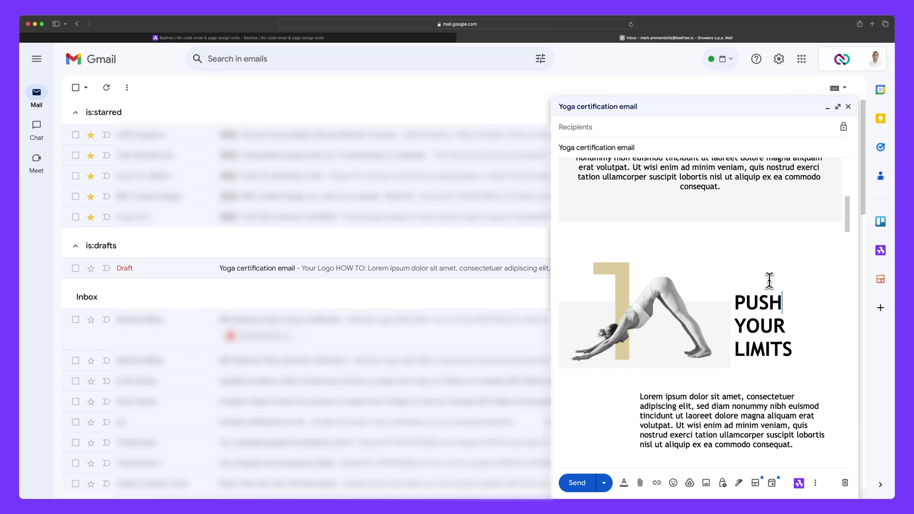
{"action": "scroll", "coordinate": [767, 286], "scroll_direction": "down", "scroll_amount": 5}
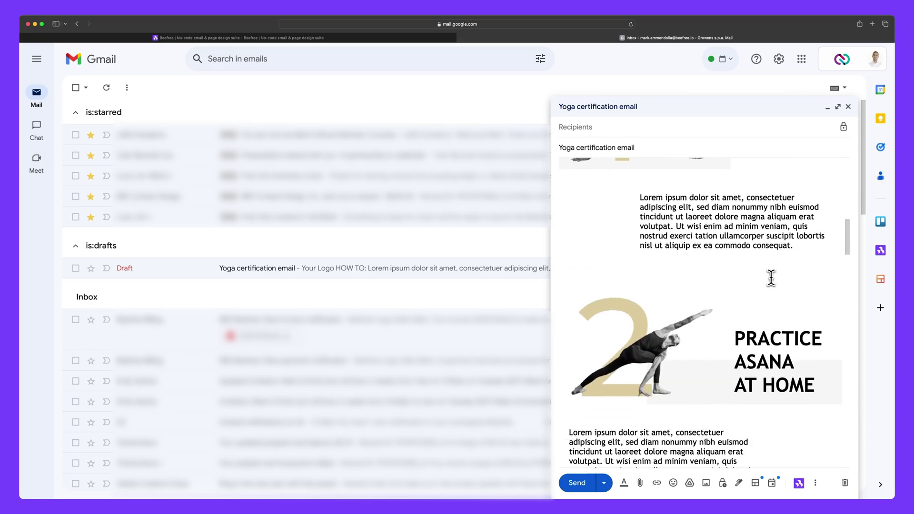
{"action": "scroll", "coordinate": [771, 279], "scroll_direction": "down", "scroll_amount": 5}
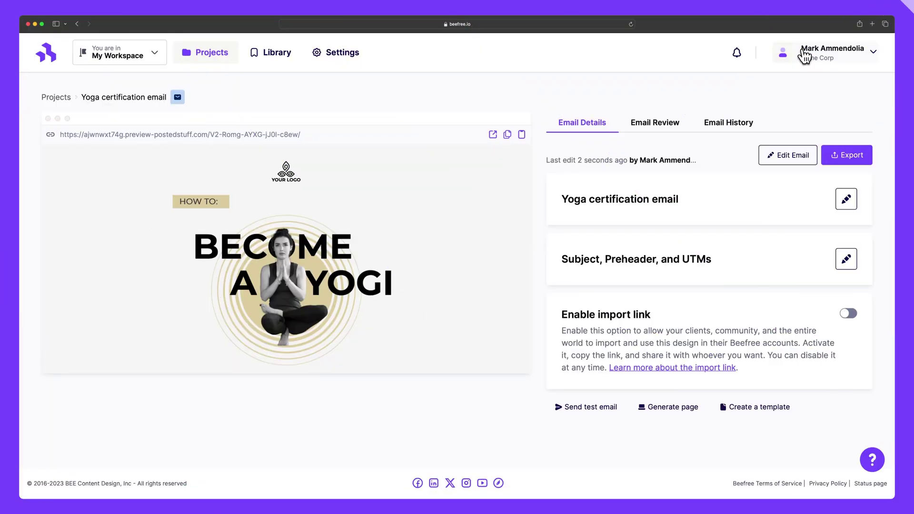
Step: Push the Yoga certification email to Gmail again, creating a second draft
{"action": "left_click", "coordinate": [846, 155]}
{"action": "left_click", "coordinate": [522, 322]}
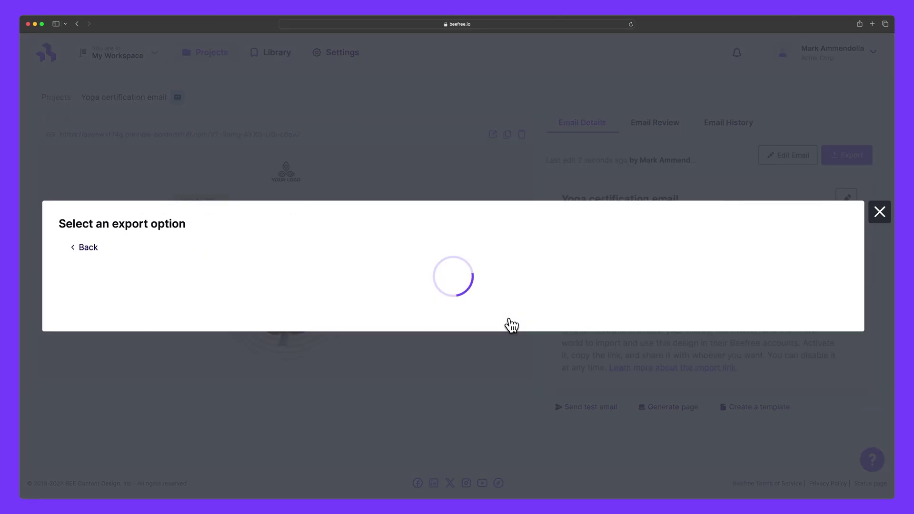
{"action": "left_click", "coordinate": [207, 156]}
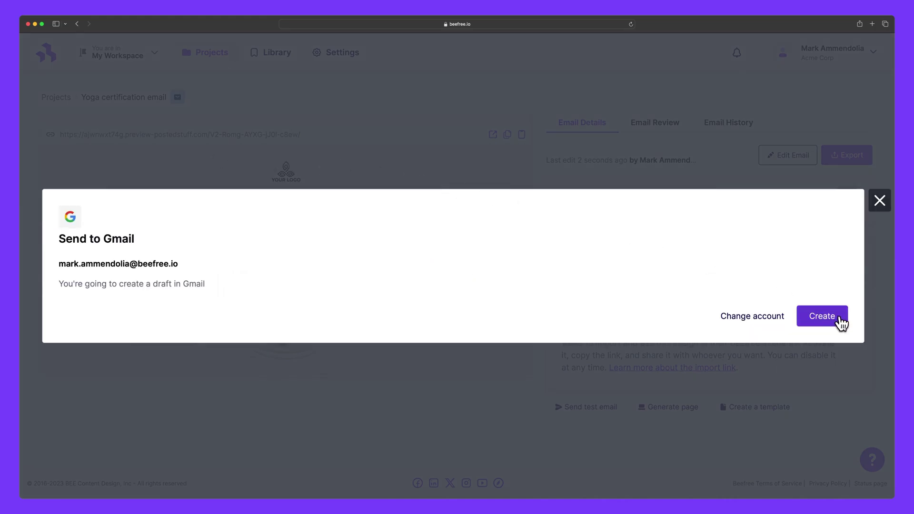
{"action": "left_click", "coordinate": [822, 316]}
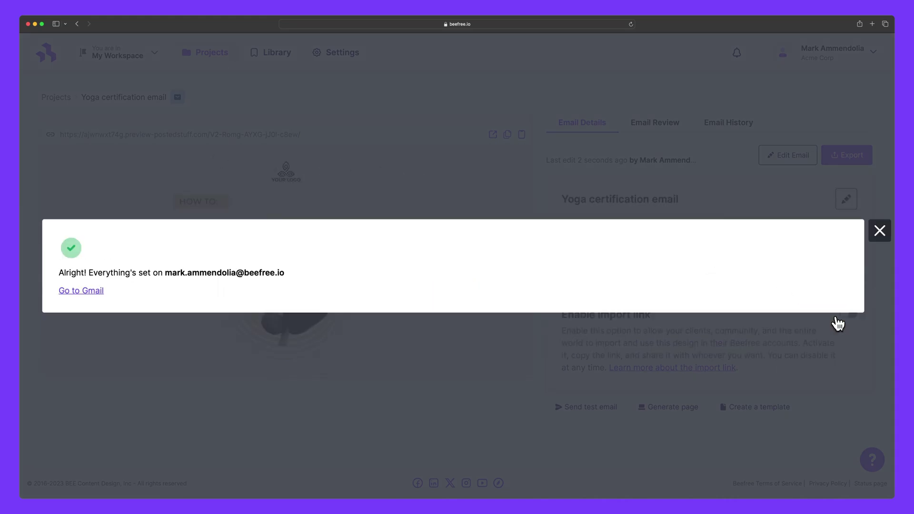